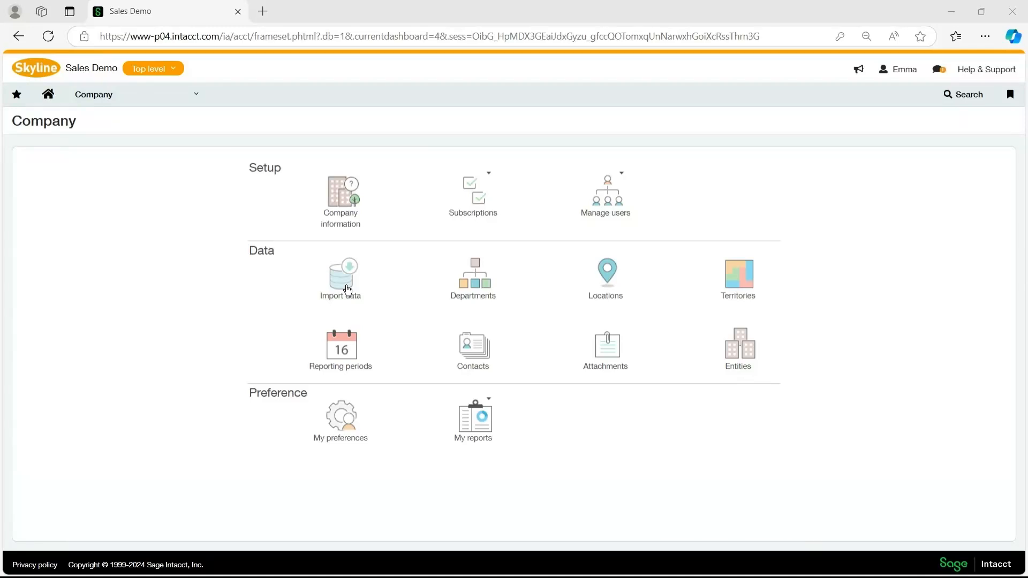
Open the Employees list from the Company setup area and start a new employee record
left_click(348, 289)
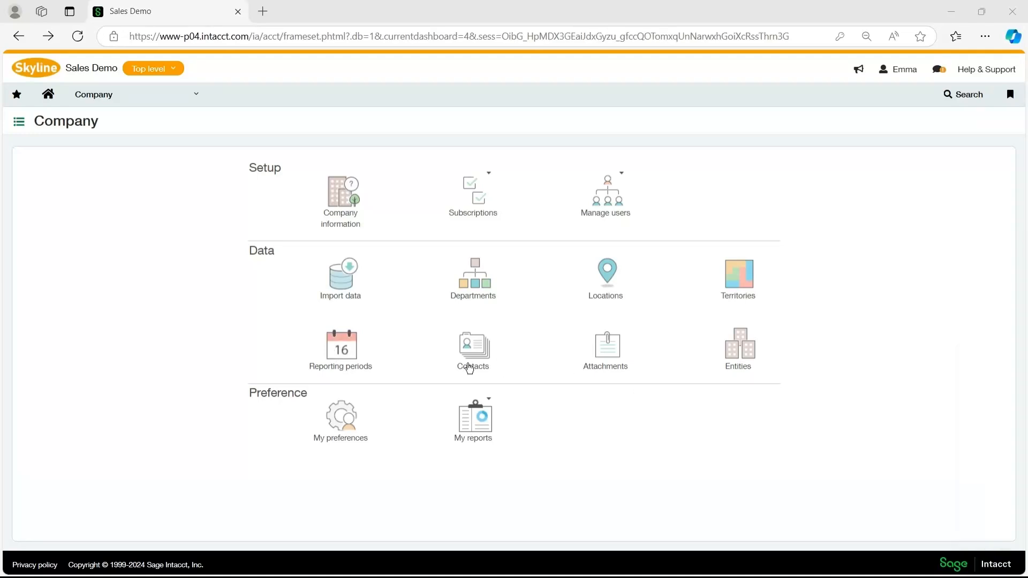
left_click(193, 99)
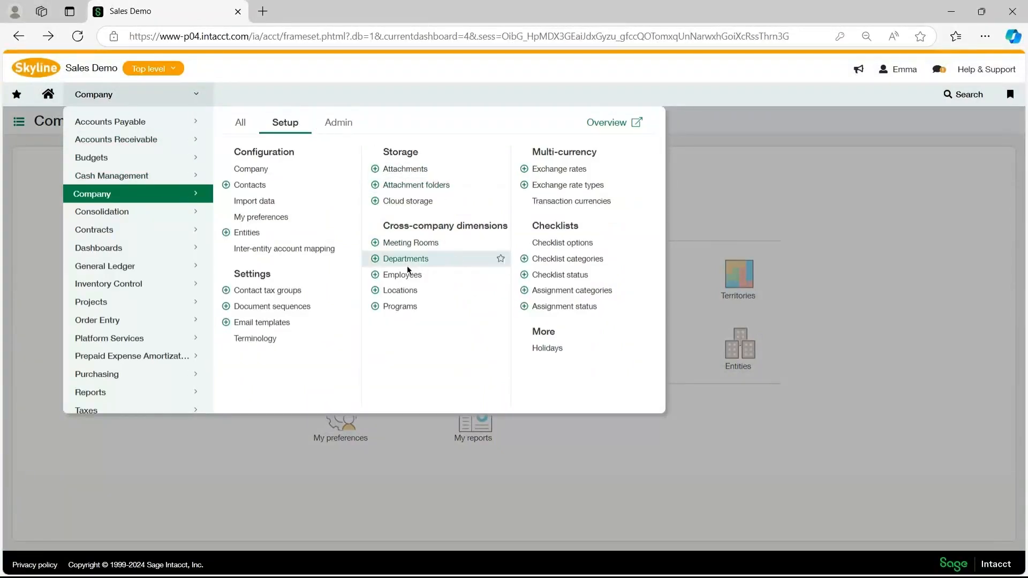
left_click(392, 275)
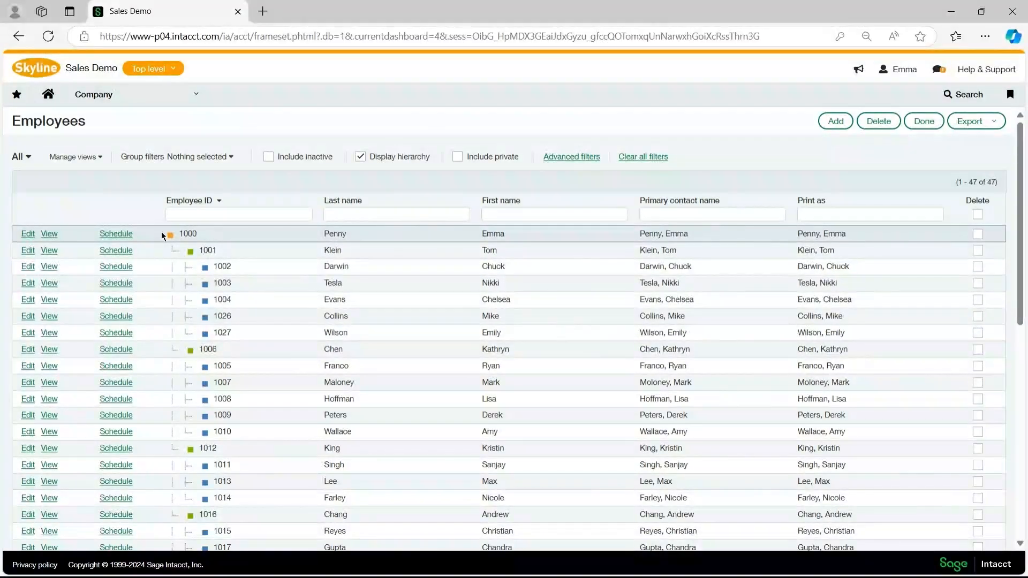
left_click(28, 250)
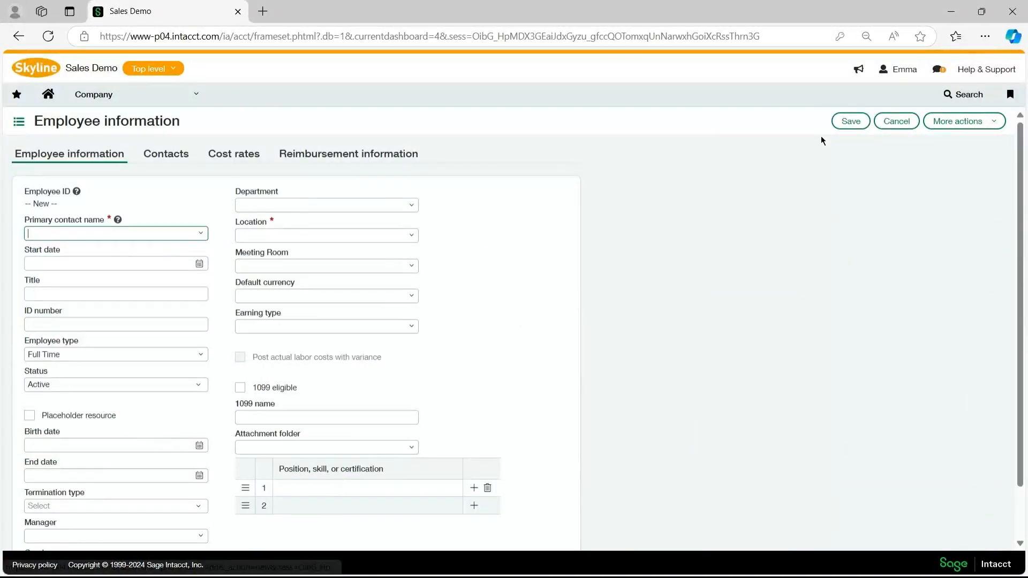
left_click(190, 263)
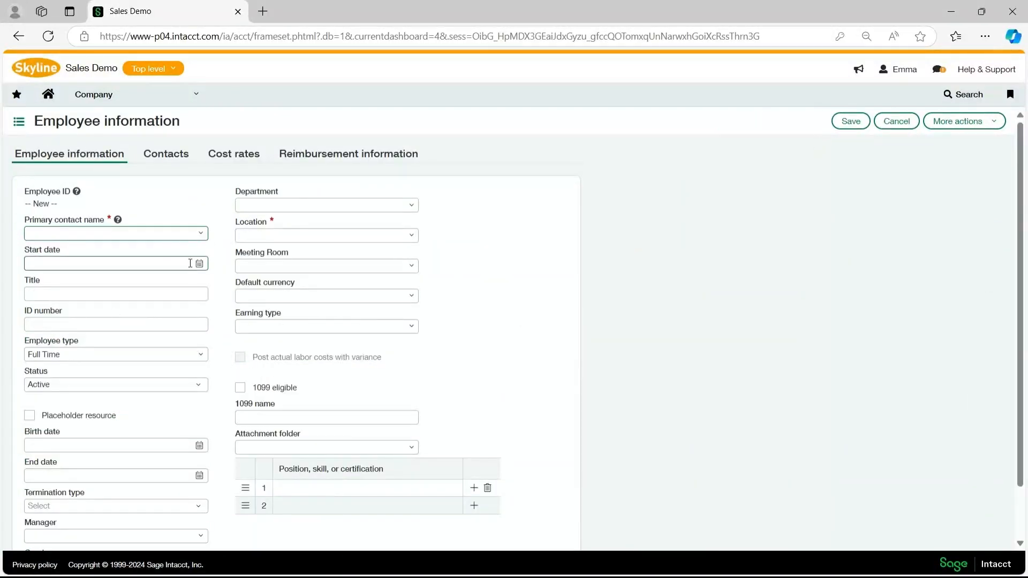
Examine the contact and mailing fields of the new-contact form offered by the primary contact field, and close it without saving
left_click(196, 236)
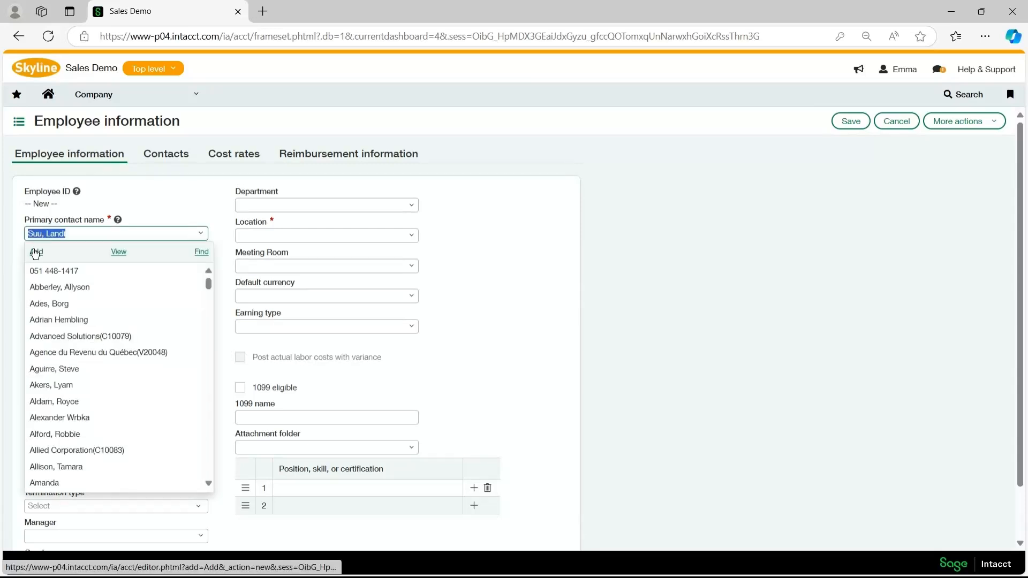
left_click(35, 252)
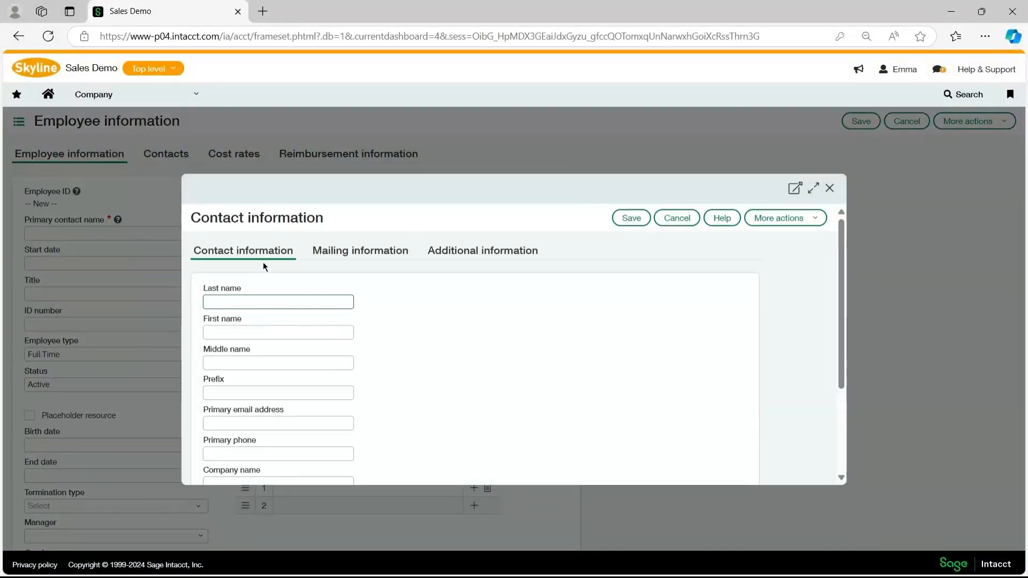
scroll(310, 352, "down", 1)
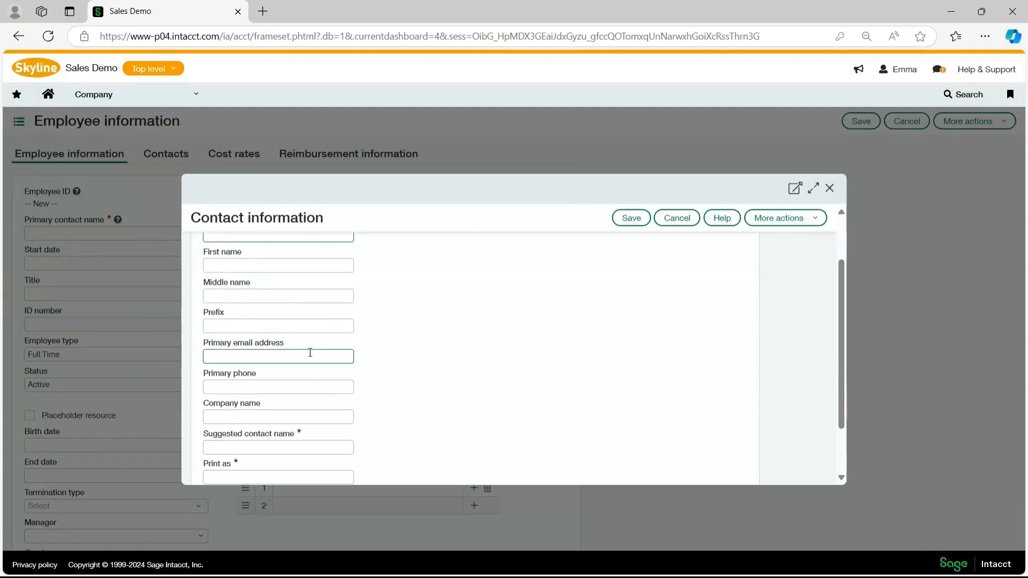
scroll(310, 352, "down", 1)
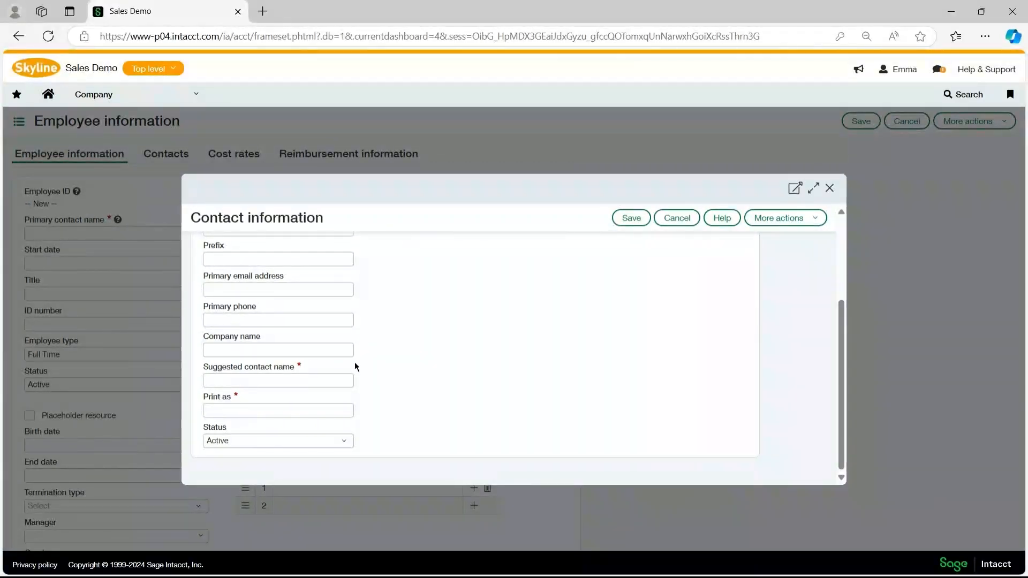
scroll(354, 363, "up", 3)
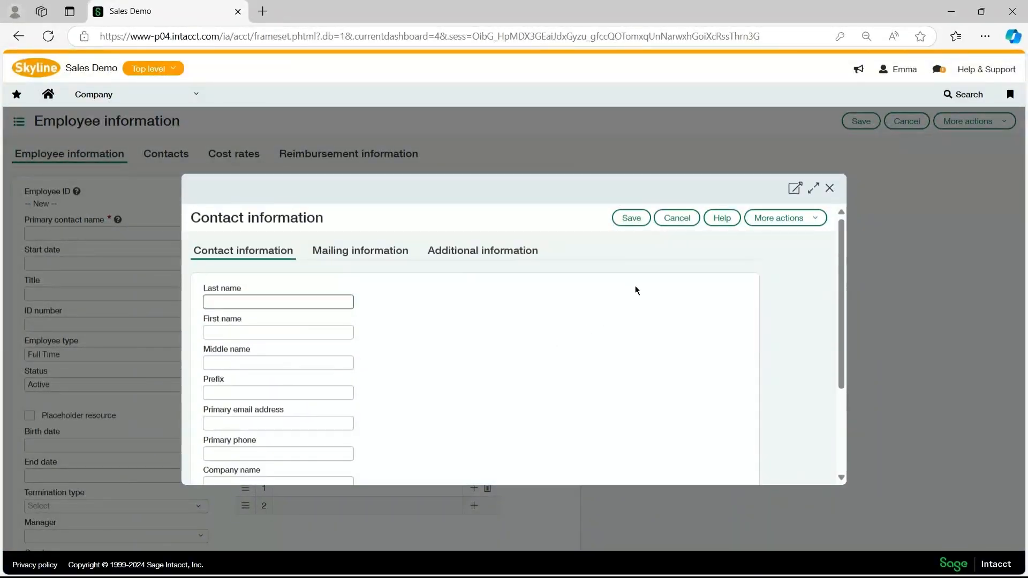
left_click(346, 253)
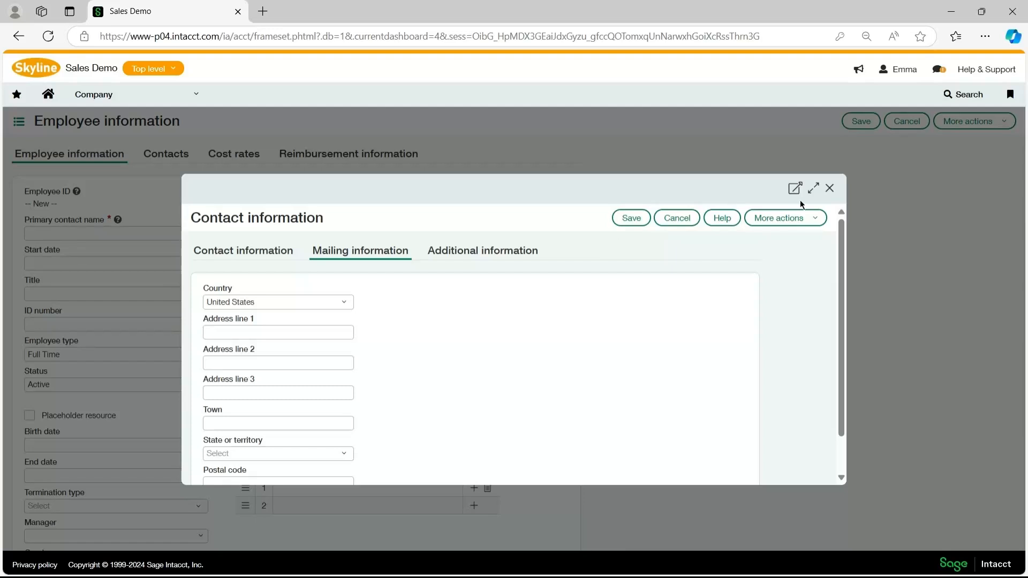
left_click(831, 189)
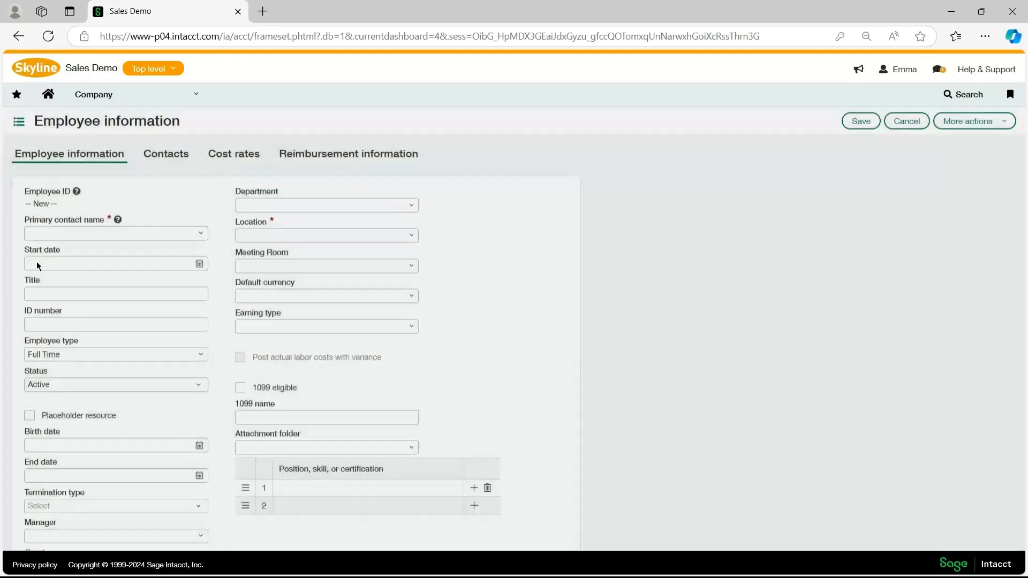
Set the employee's primary contact by searching for the existing contact's surname
left_click(132, 232)
type("su")
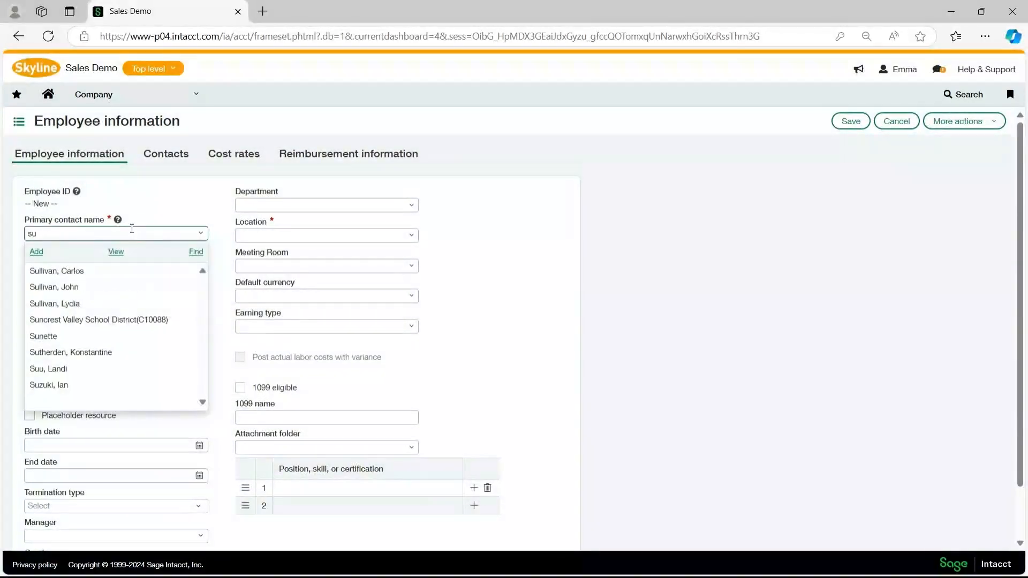
type("u")
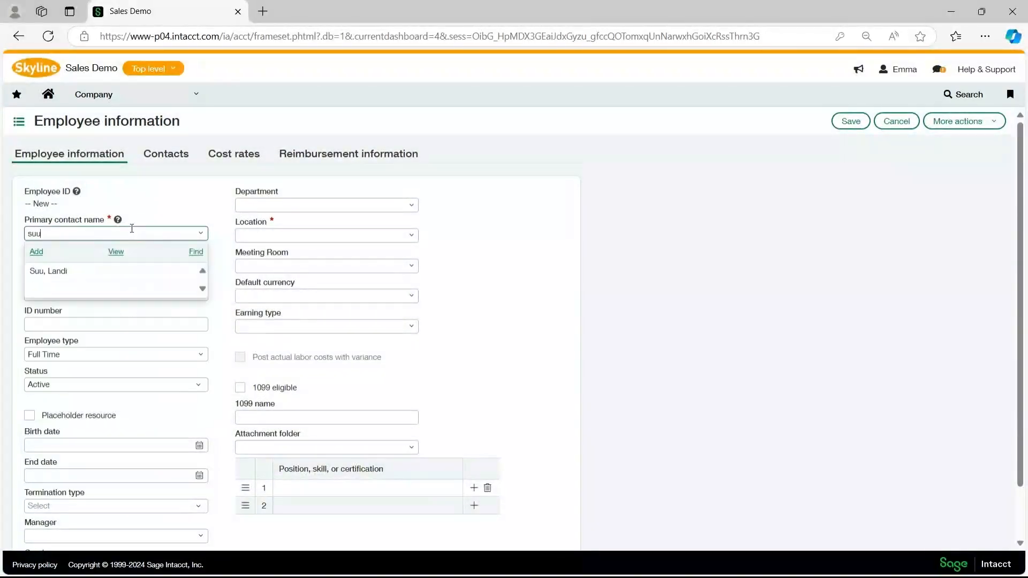
left_click(66, 267)
Examine the selected primary contact's general, mailing and additional information, and close the contact record
left_click(201, 233)
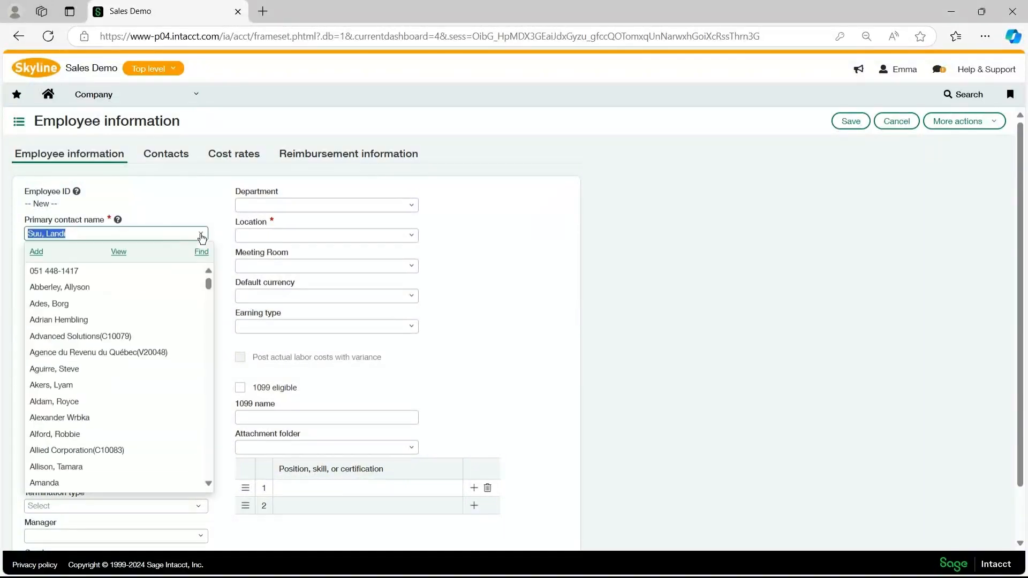
left_click(119, 252)
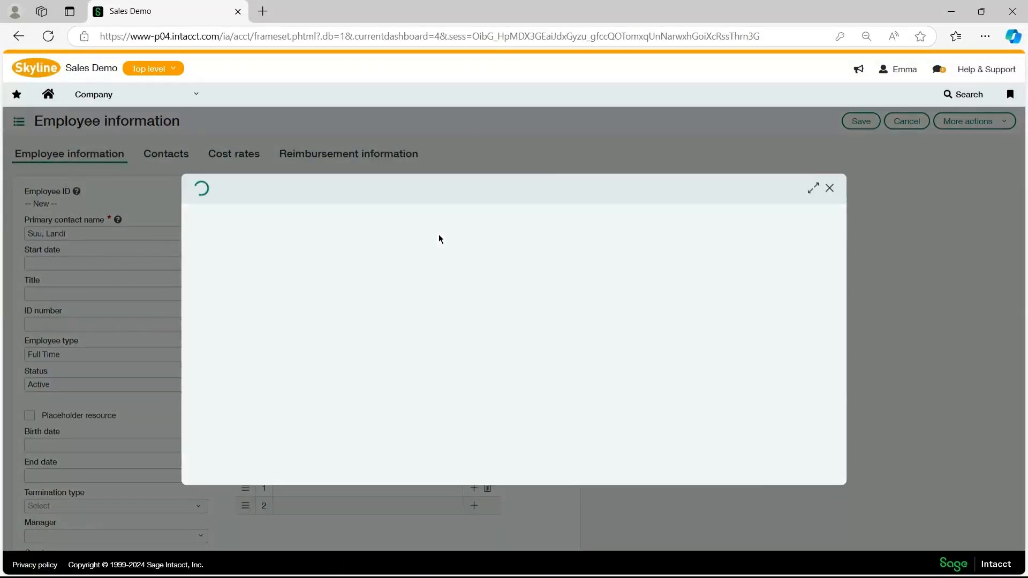
scroll(245, 370, "down", 3)
scroll(274, 303, "up", 3)
scroll(225, 331, "down", 3)
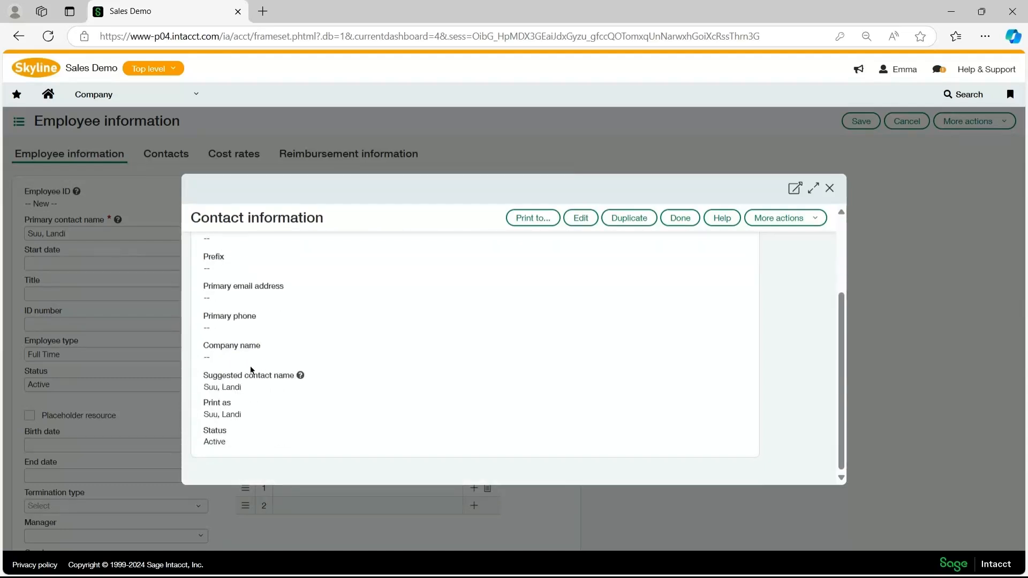
scroll(215, 389, "up", 3)
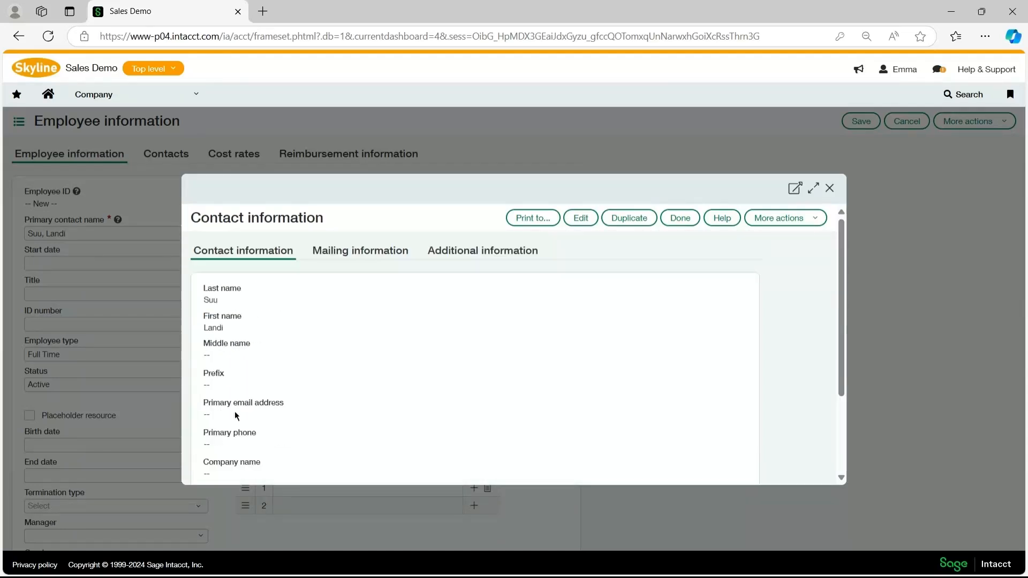
left_click(328, 254)
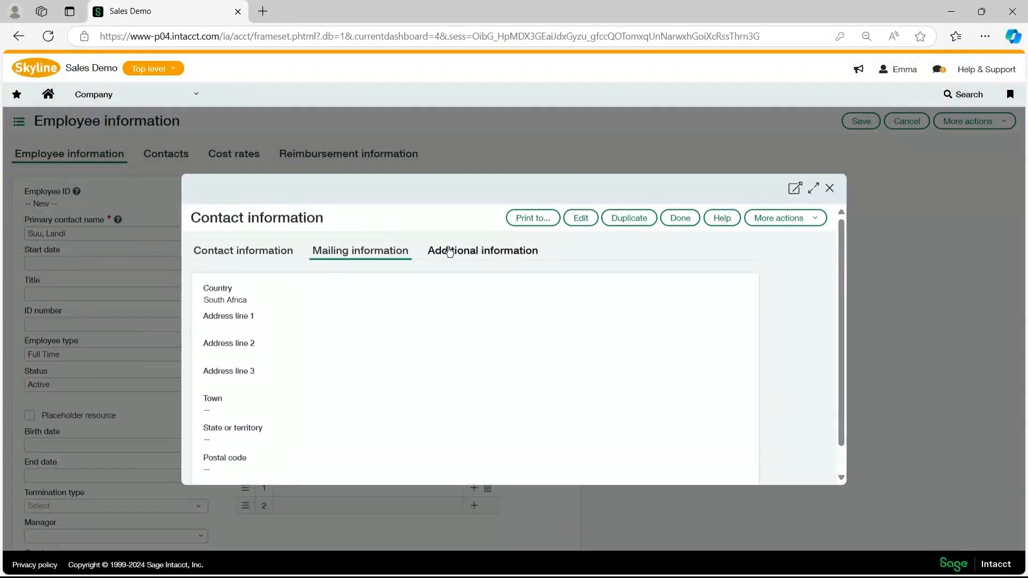
left_click(474, 251)
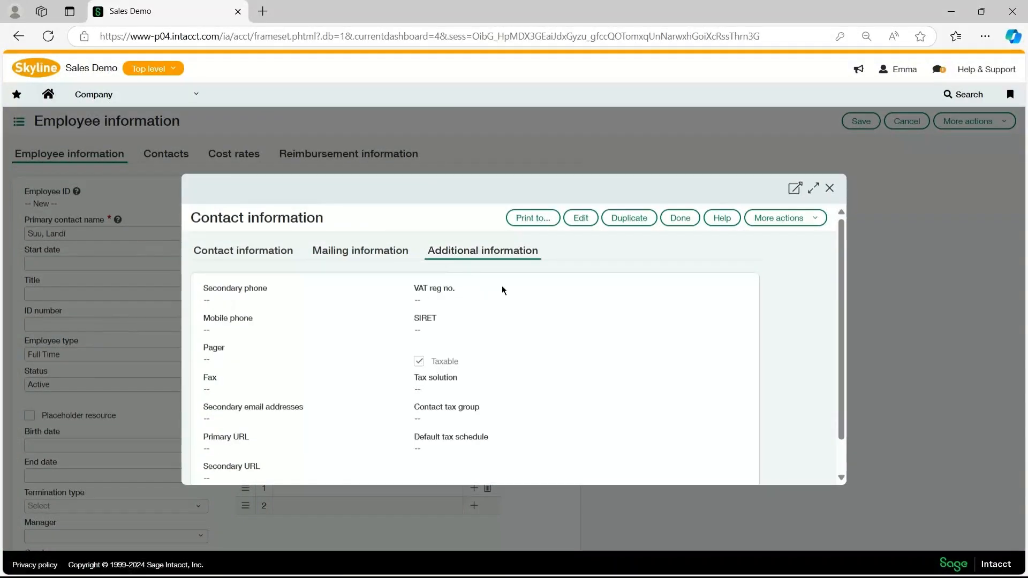
scroll(501, 292, "down", 1)
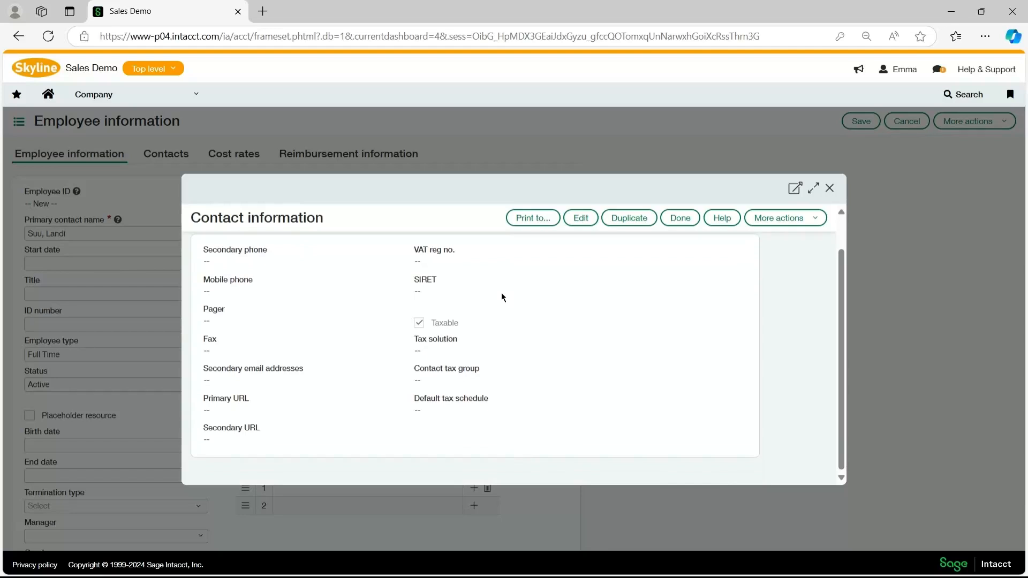
left_click(829, 189)
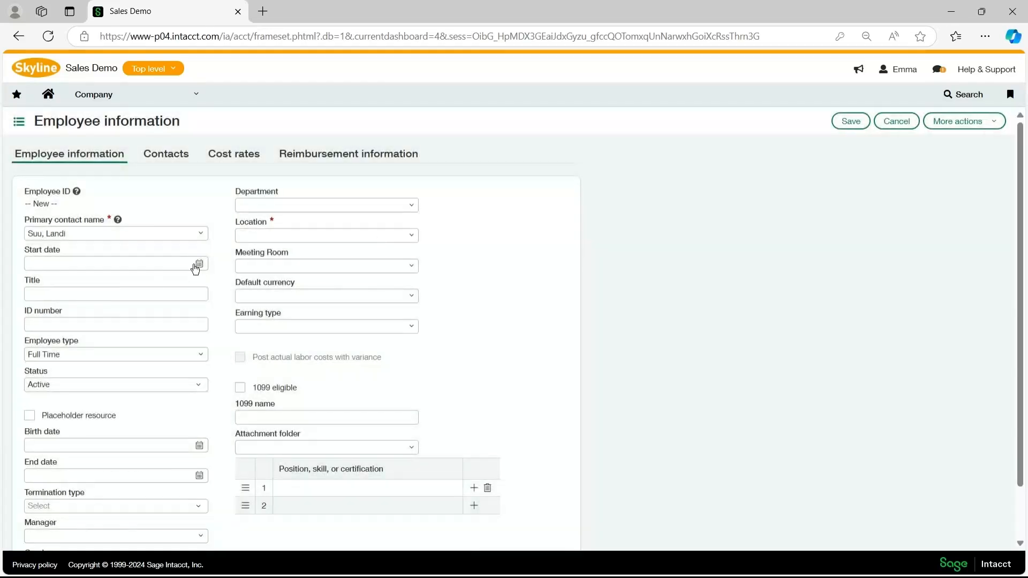
Set the employee's start date to 10/01/2024
left_click(196, 265)
left_click(89, 312)
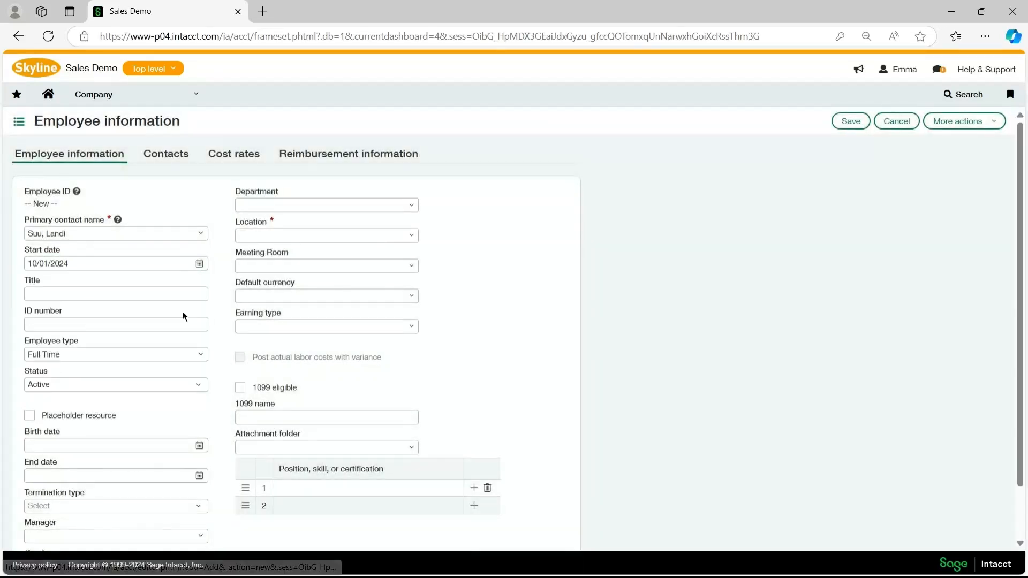
left_click(168, 292)
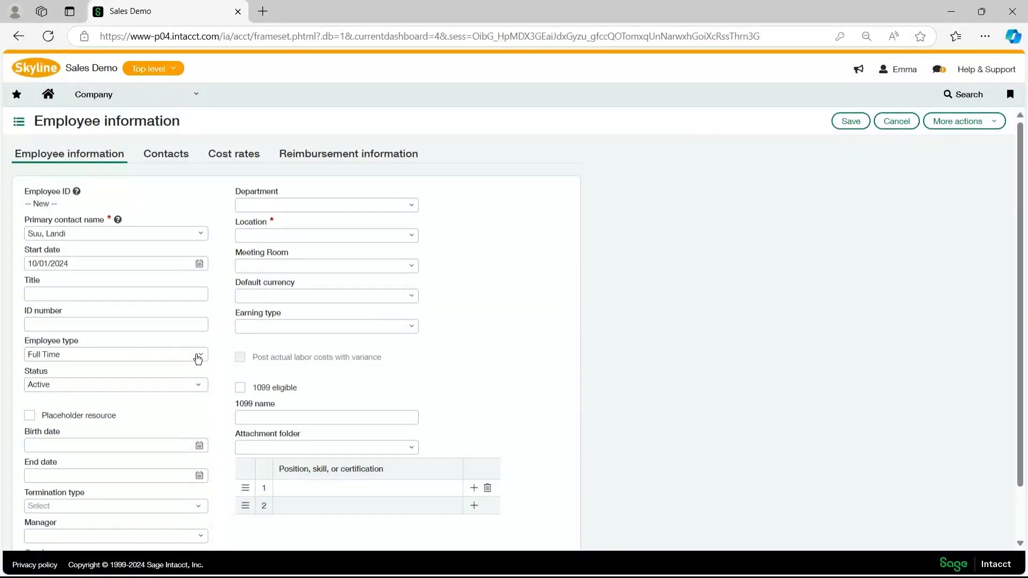
Check the available termination types without choosing one, and assign the top employee in the hierarchy as the manager
scroll(198, 359, "down", 2)
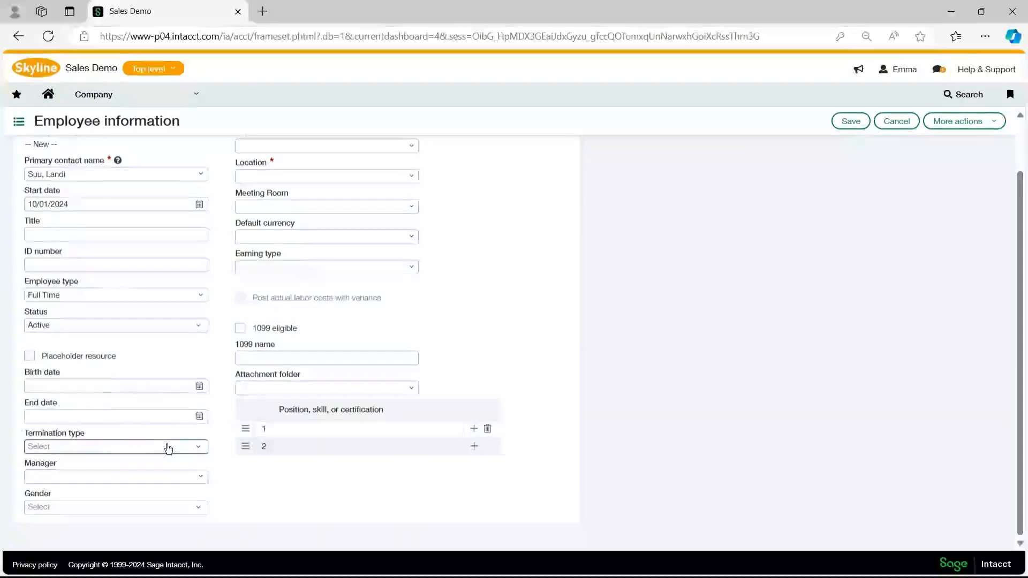
left_click(186, 447)
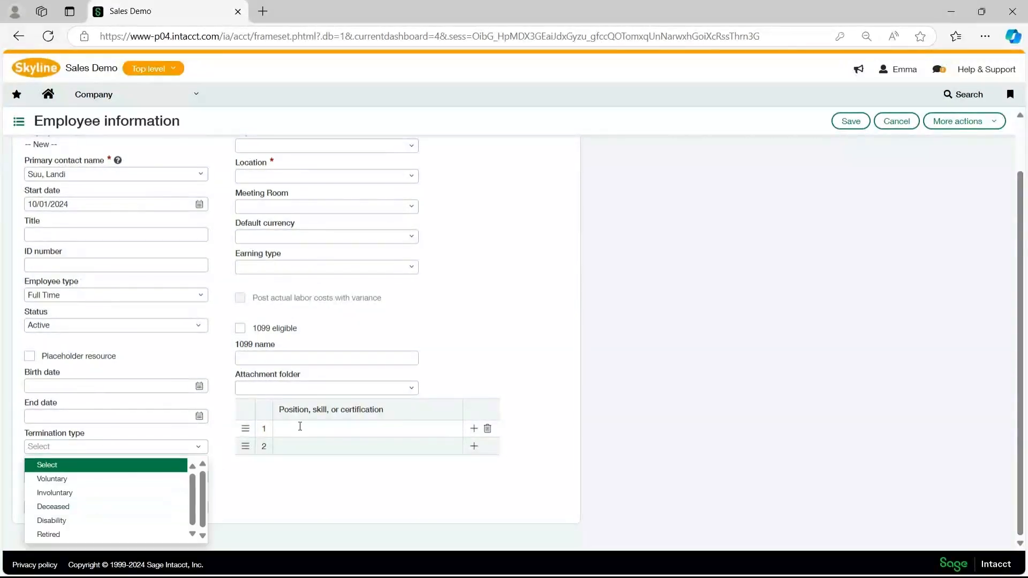
left_click(302, 513)
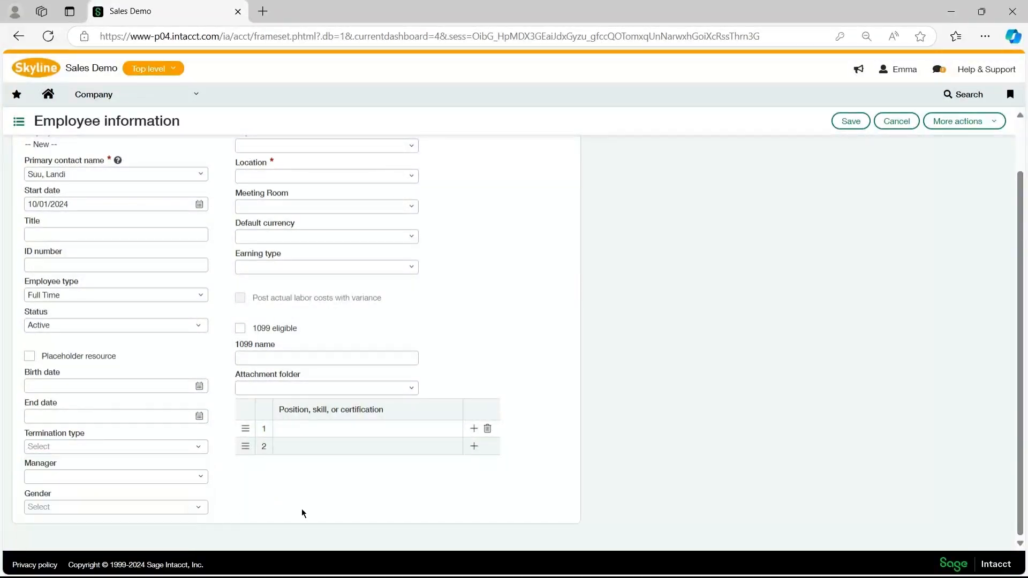
left_click(199, 480)
left_click(107, 245)
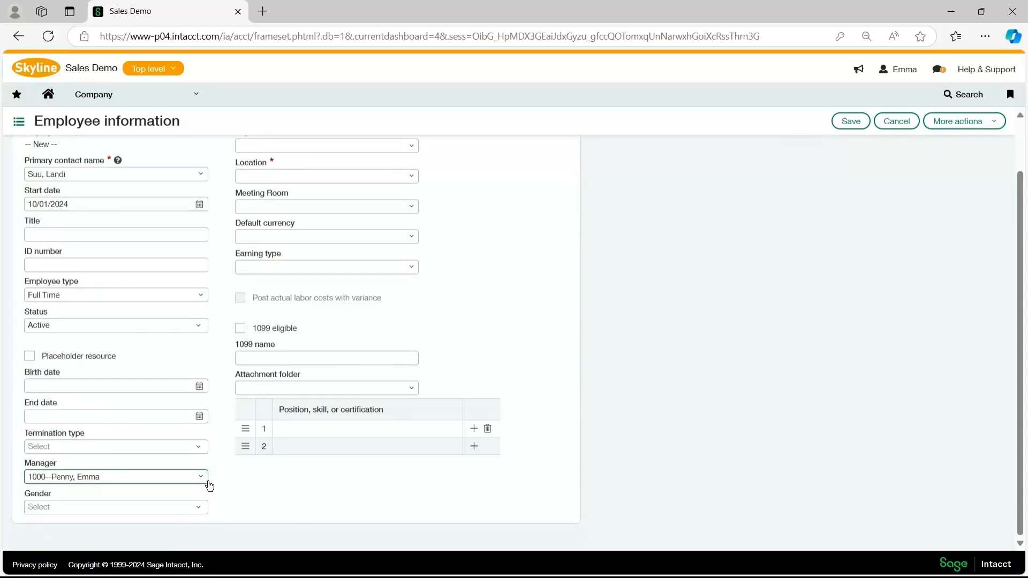
Set the employee's department to 400--Marketing and the location to 700--South Africa
scroll(255, 376, "up", 2)
left_click(409, 207)
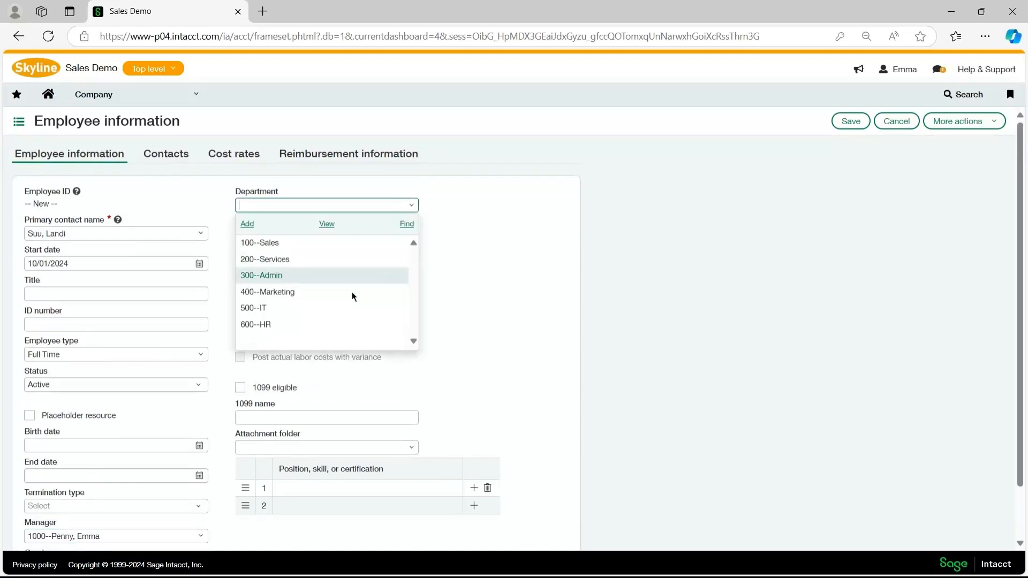
left_click(317, 294)
scroll(419, 285, "down", 1)
scroll(402, 278, "up", 1)
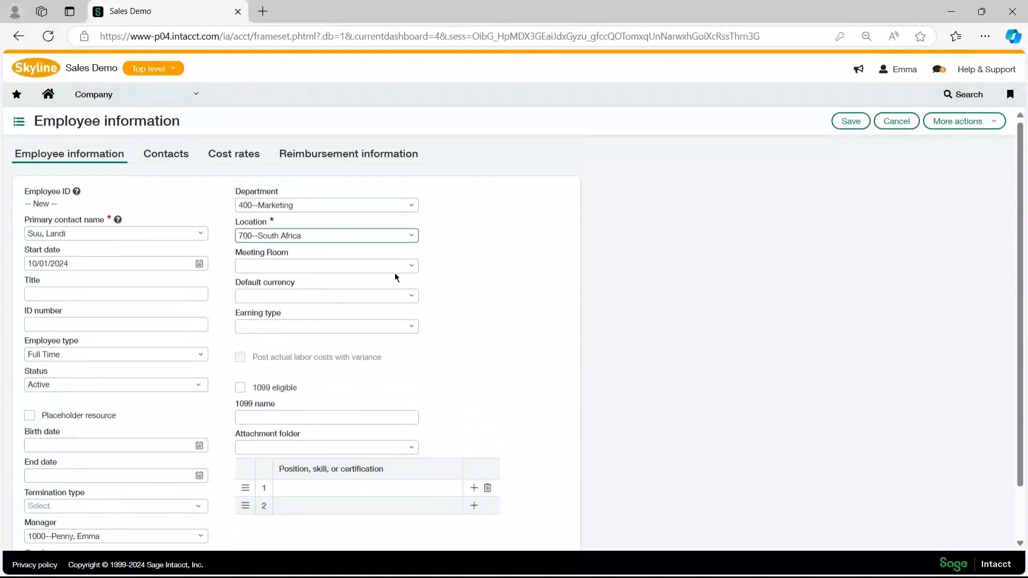
Review the employee's contact categories and the blank entry row for additional contacts
left_click(162, 157)
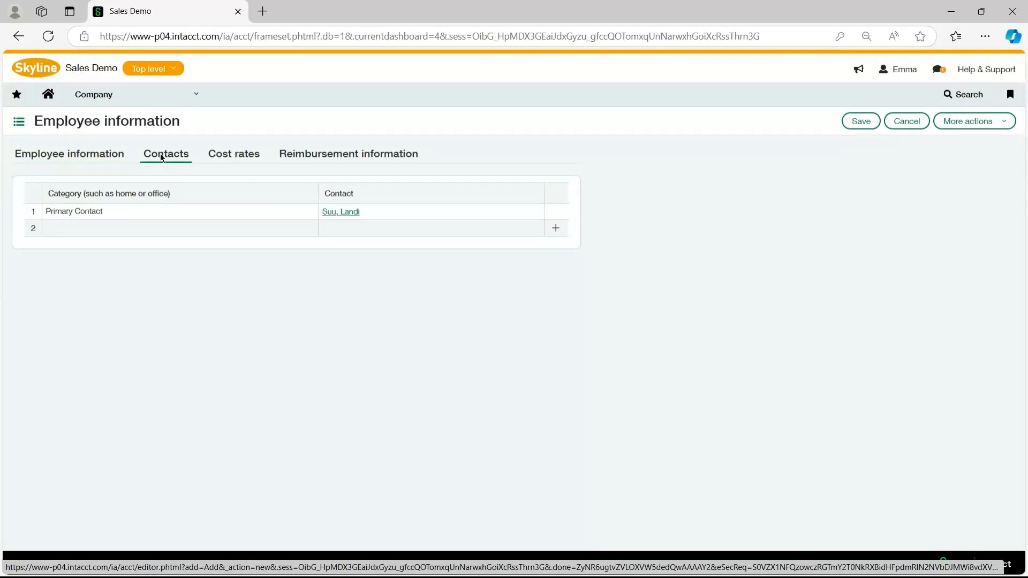
left_click(107, 232)
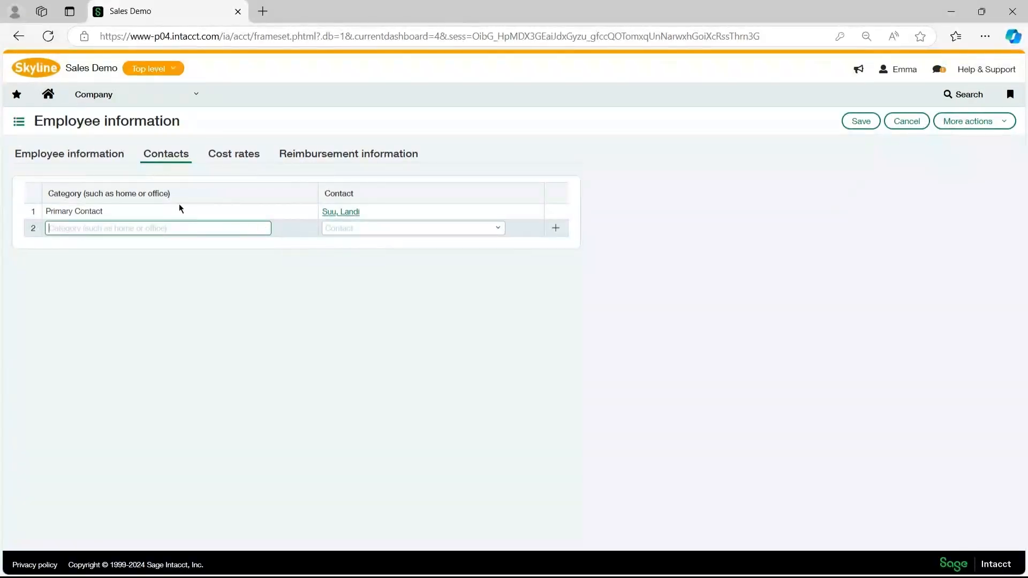
Add a cost rate for the employee with an annual salary of 105,000 and a start date of 10/01/2024
left_click(229, 159)
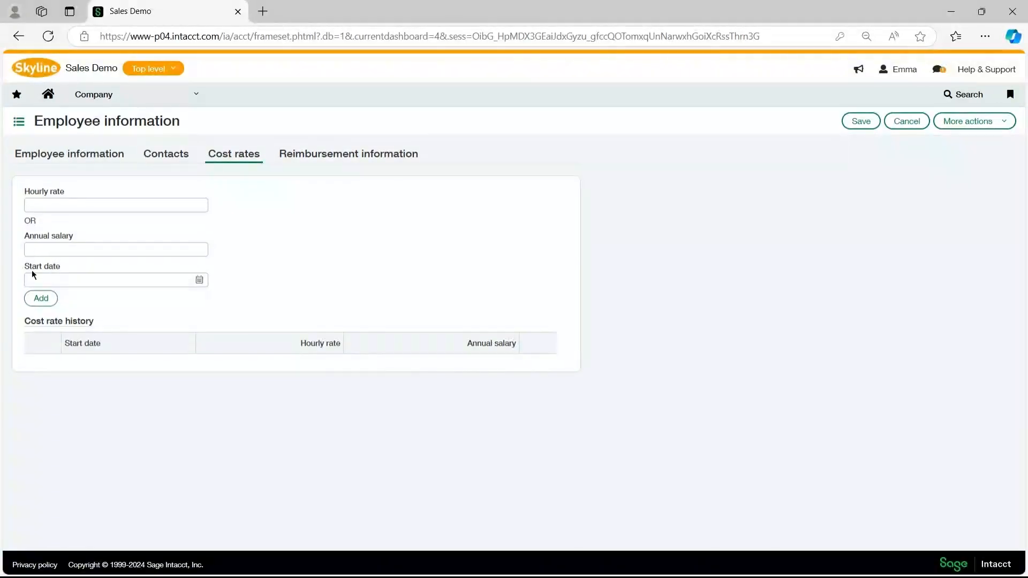
left_click(36, 253)
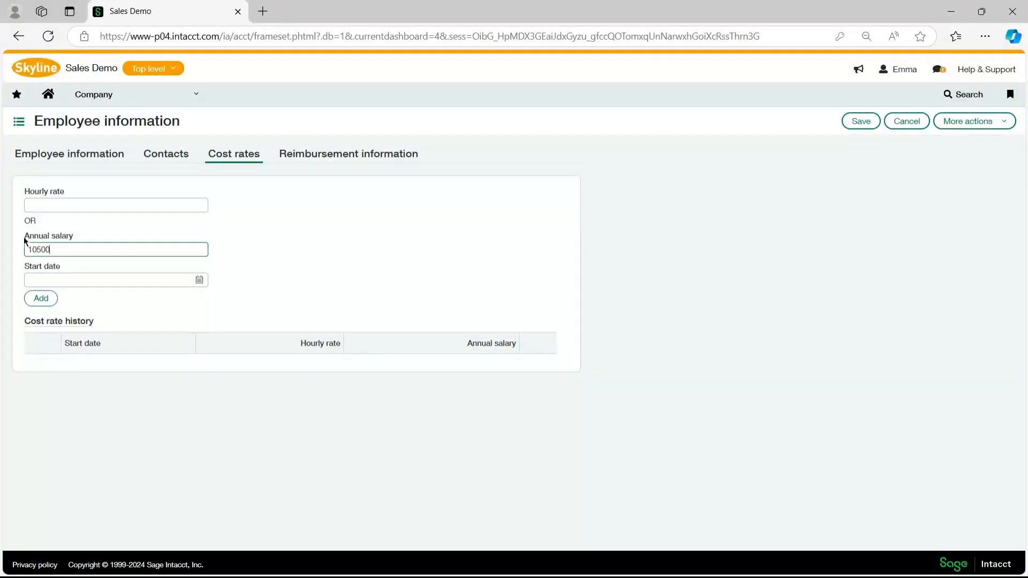
type("105000")
left_click(200, 282)
left_click(86, 330)
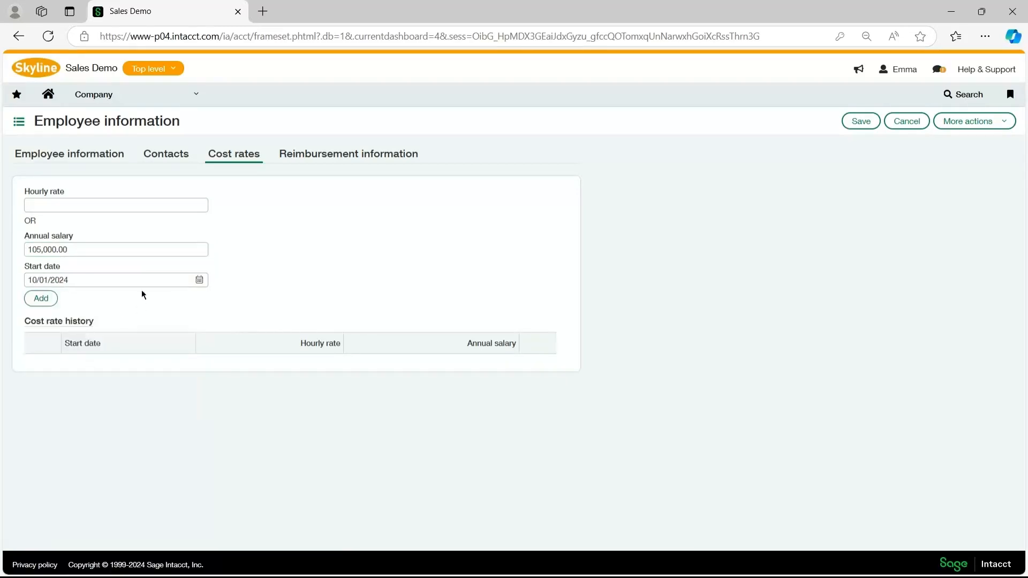
left_click(35, 302)
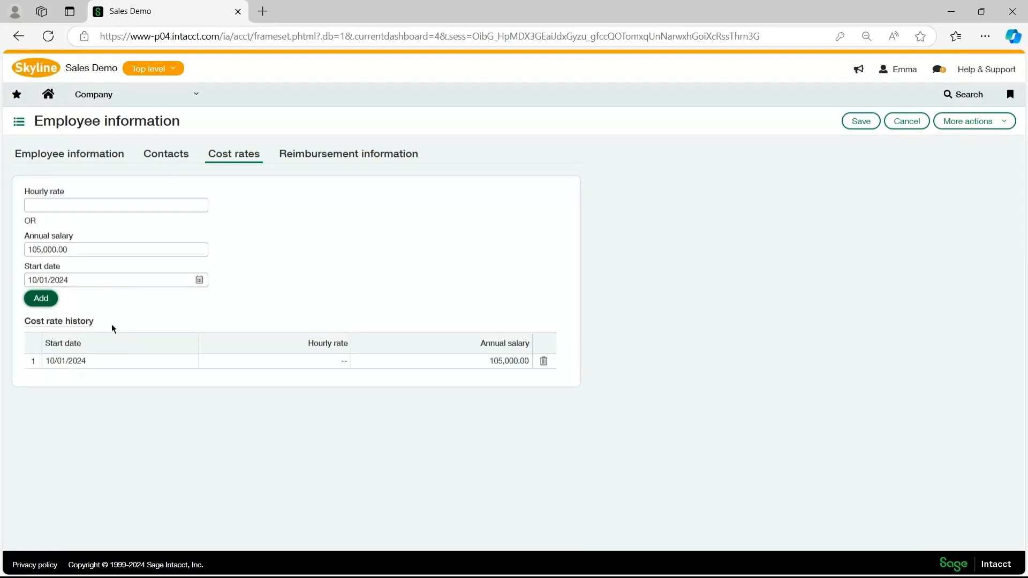
Set the employee's preferred reimbursement payment method to ACH or bank file and enable automatic payment notifications
left_click(345, 154)
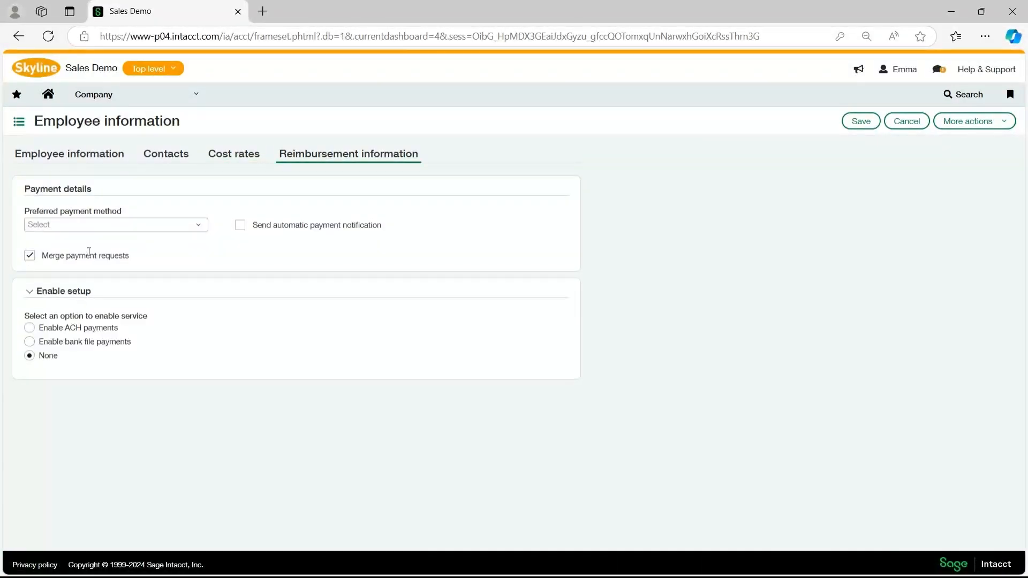
left_click(195, 225)
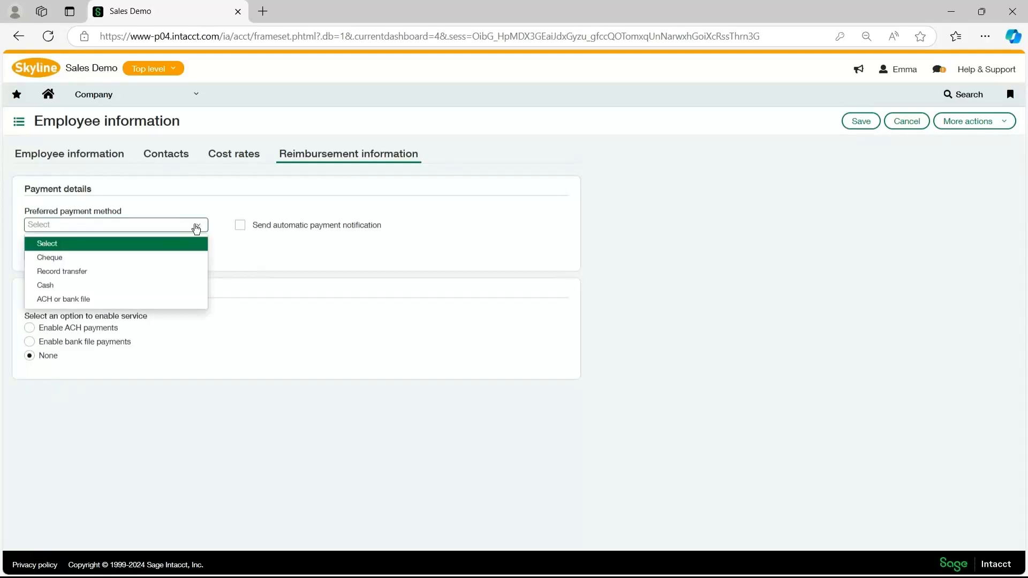
left_click(117, 299)
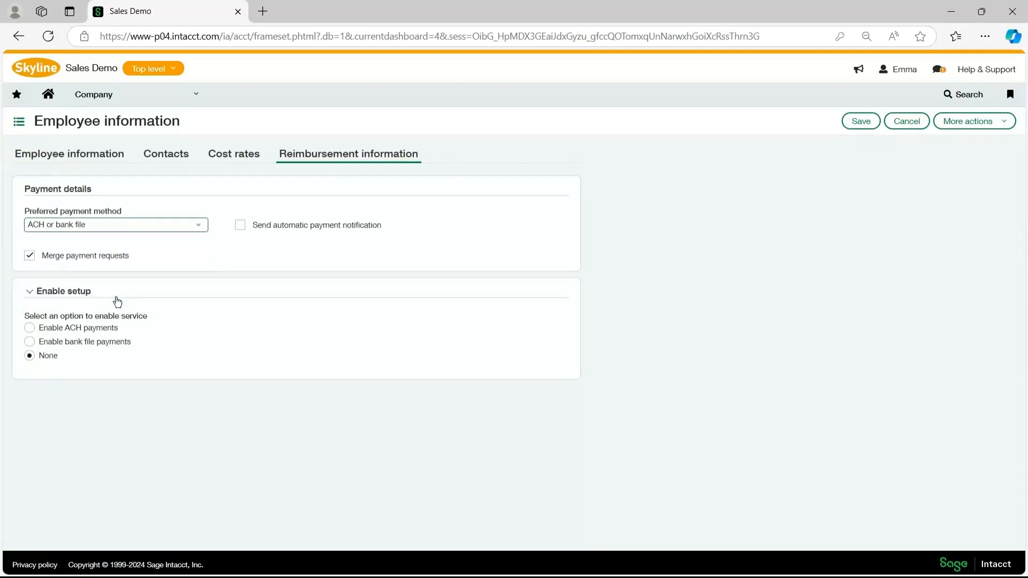
left_click(240, 224)
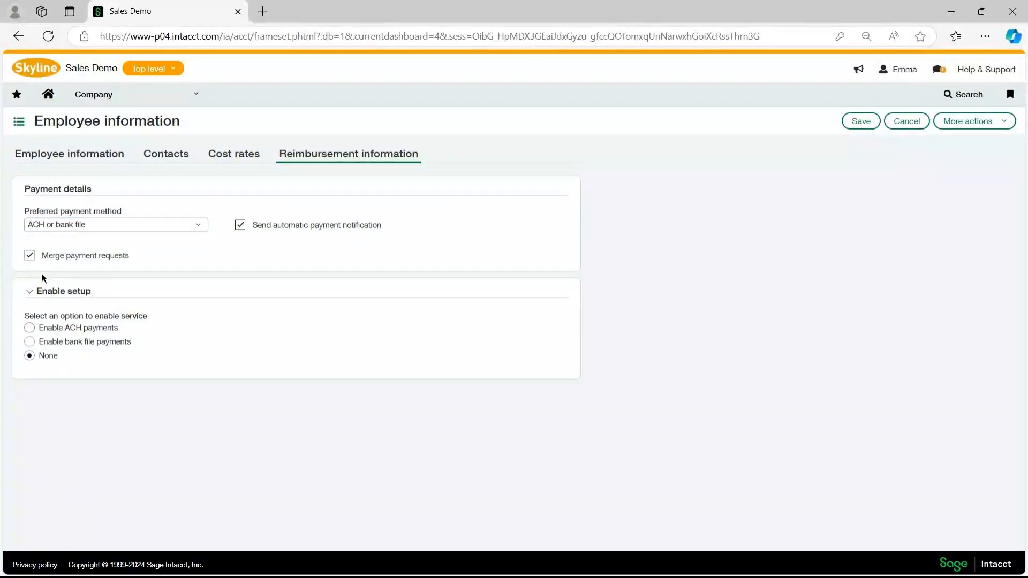
Preview the bank file payment fields with South Africa as the payment country, and return the service option to None
left_click(29, 342)
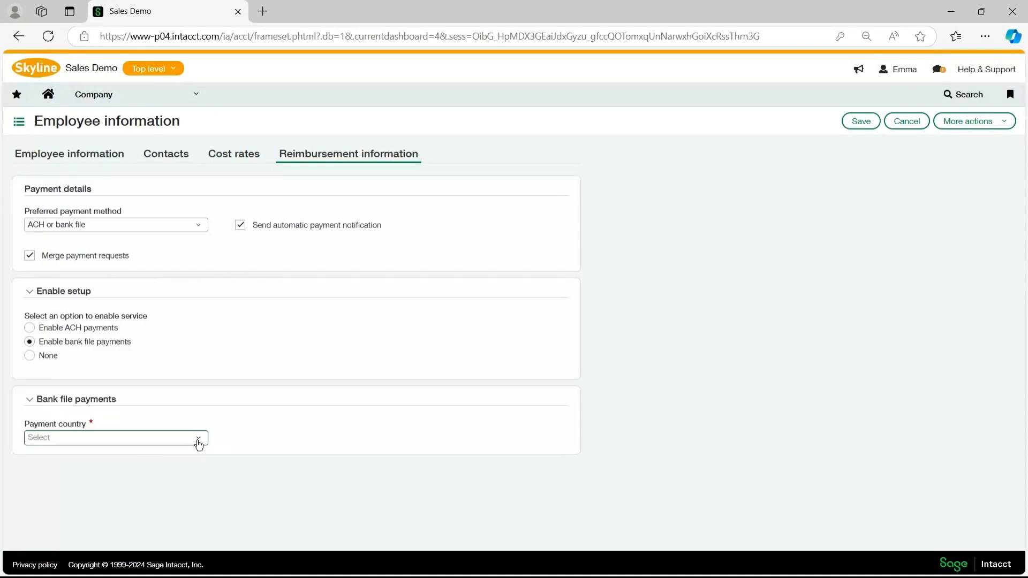
left_click(198, 443)
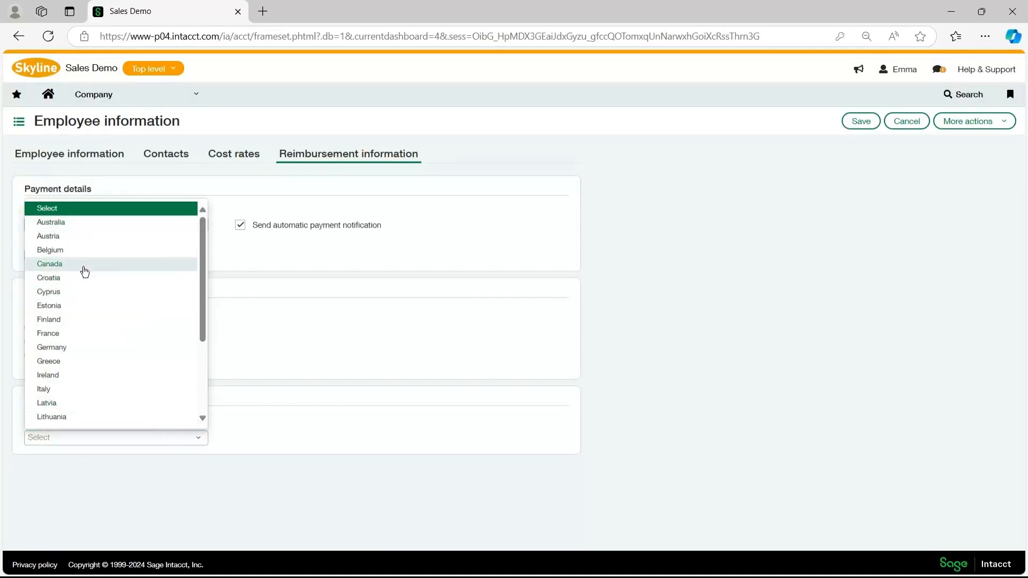
scroll(85, 268, "down", 3)
key("Return")
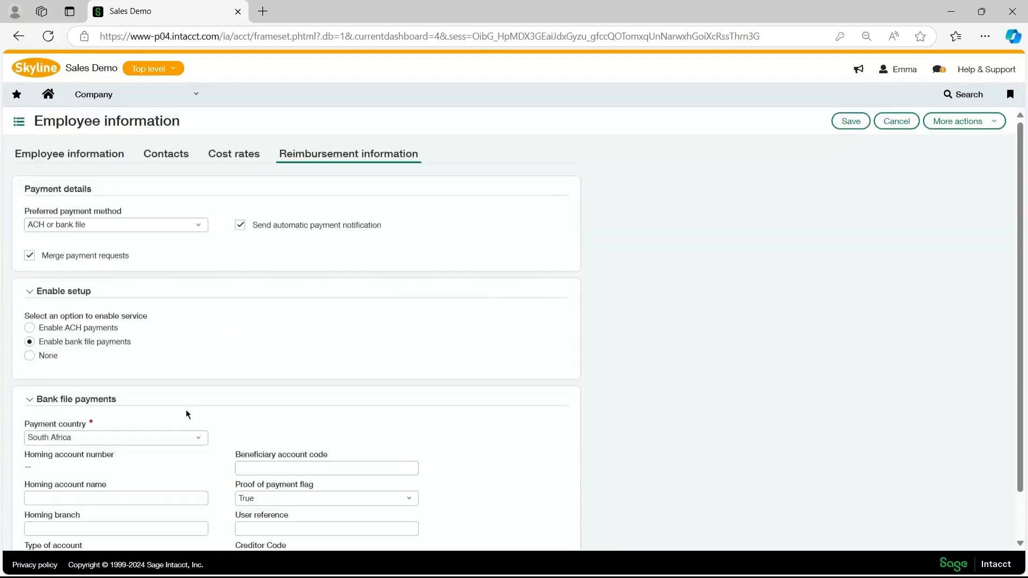
scroll(158, 448, "down", 1)
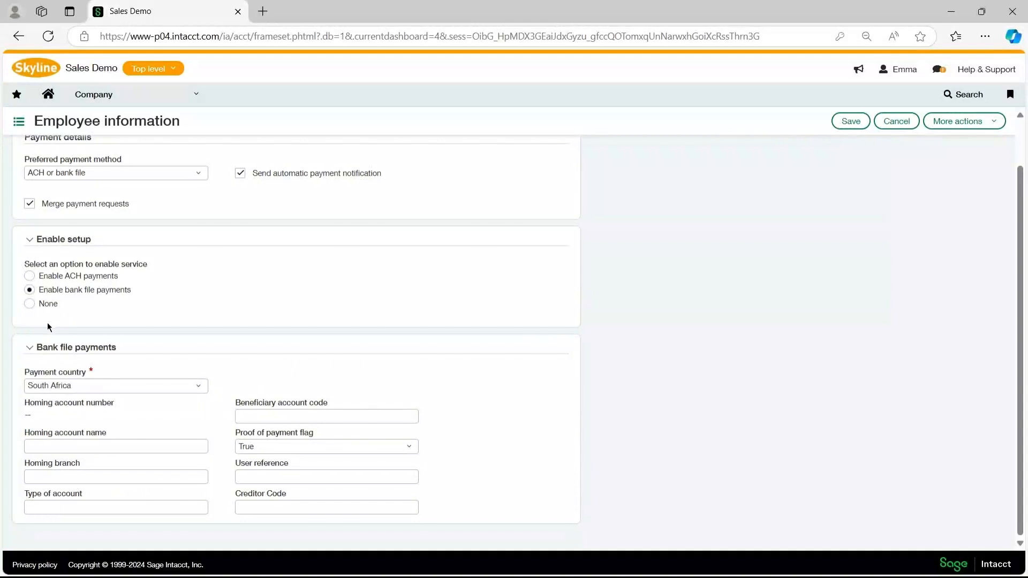
left_click(28, 306)
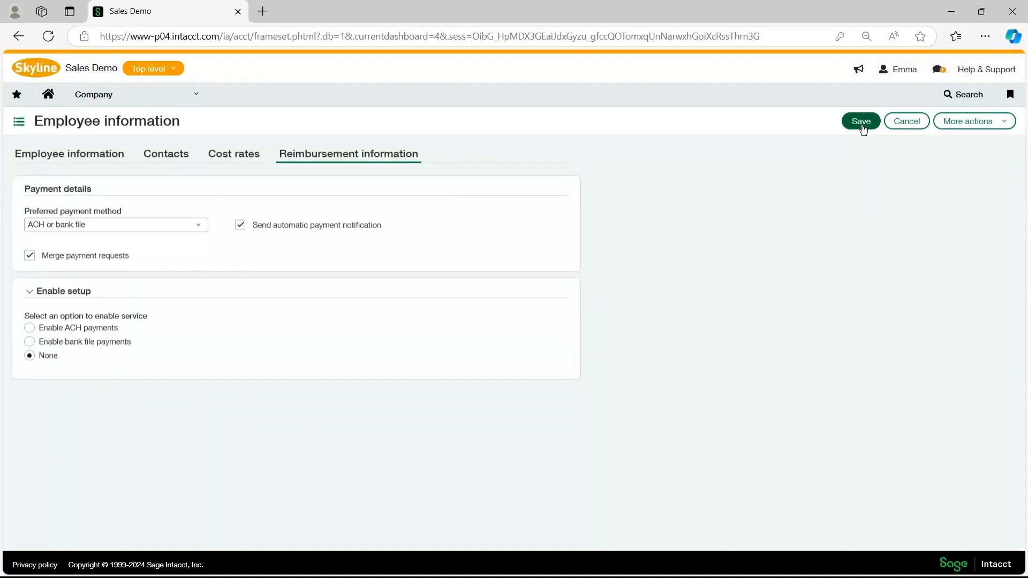
Save the new employee record and look it up in the Employees hierarchy list
left_click(855, 123)
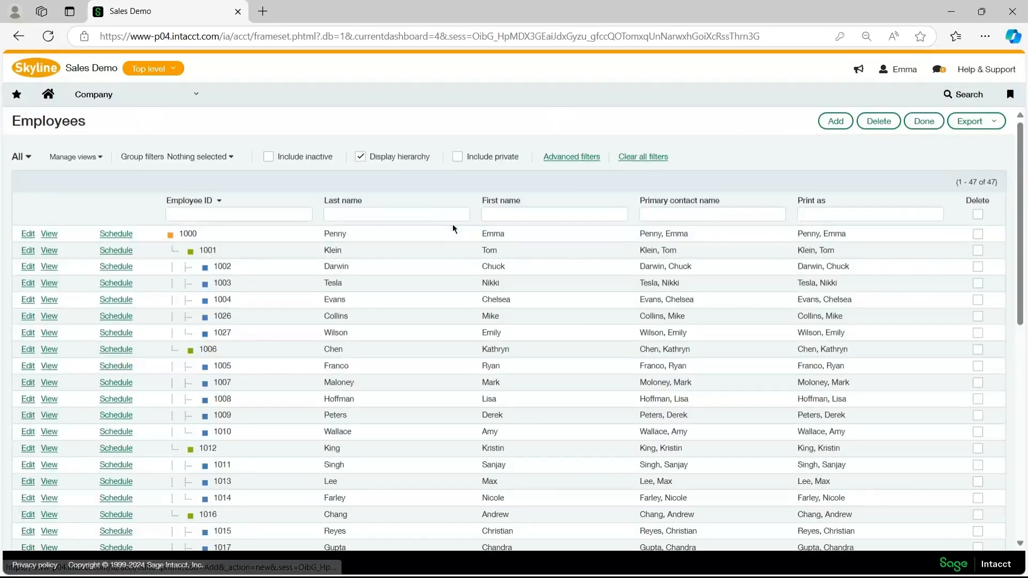
scroll(442, 234, "down", 10)
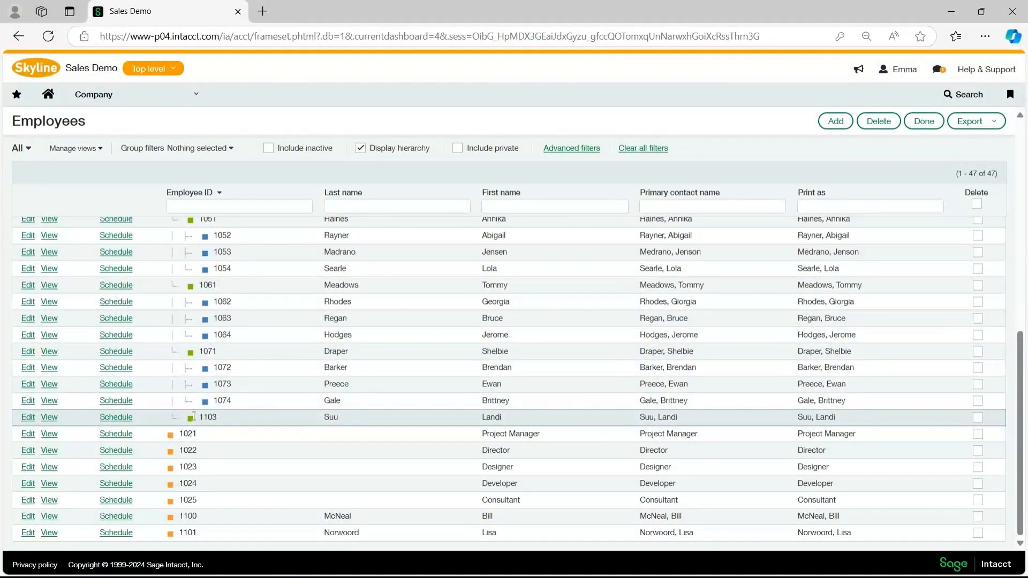
scroll(292, 240, "up", 8)
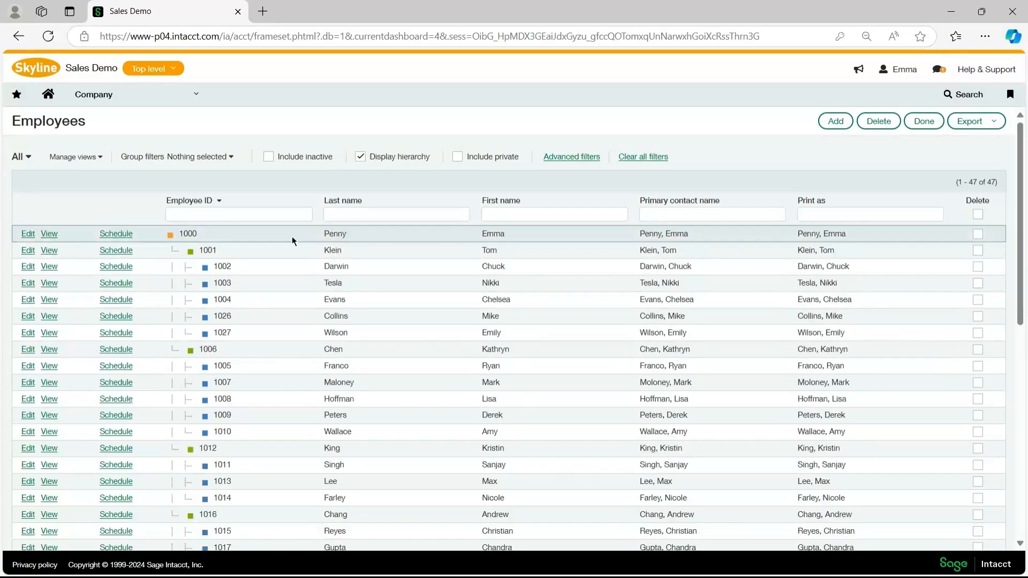